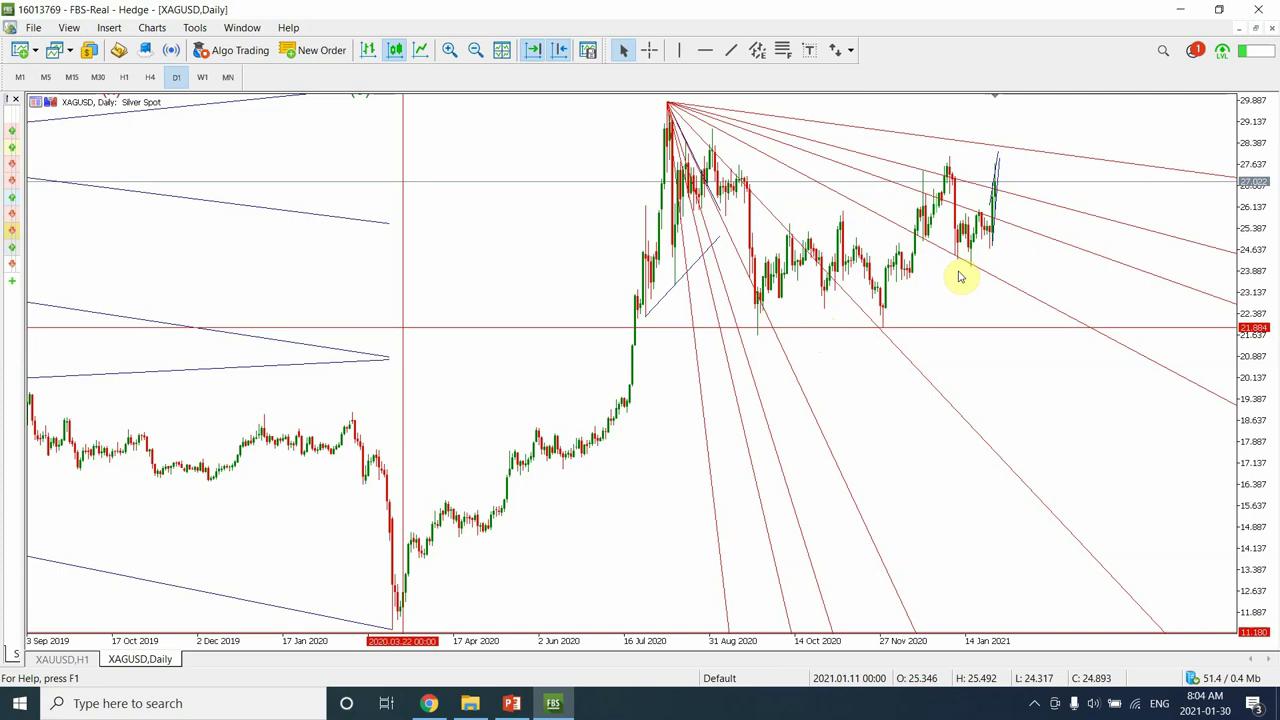
- Zoom in on the daily XAGUSD chart so the Gann fan fills May 2020 to January 2021
{"action": "left_click", "coordinate": [450, 50]}
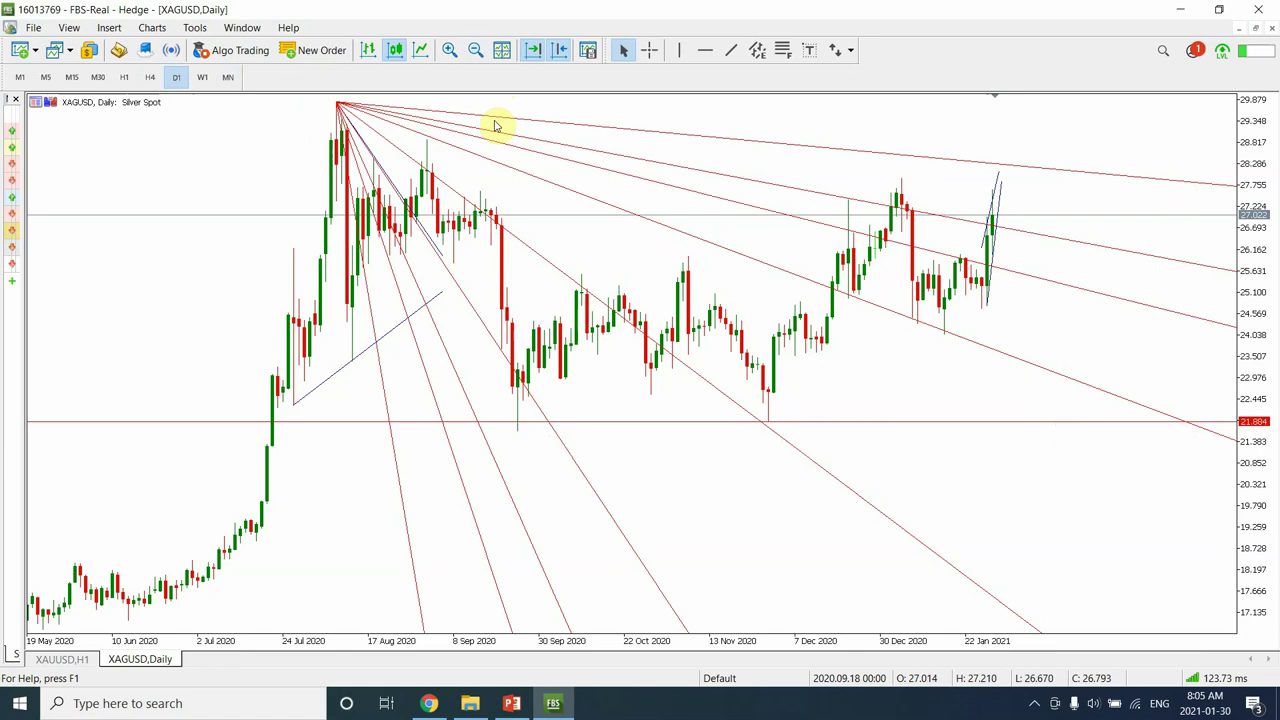
- Draw three trendlines right of the January 2021 candles as a down, up, down zigzag ending near 17.1
{"action": "left_click", "coordinate": [729, 52]}
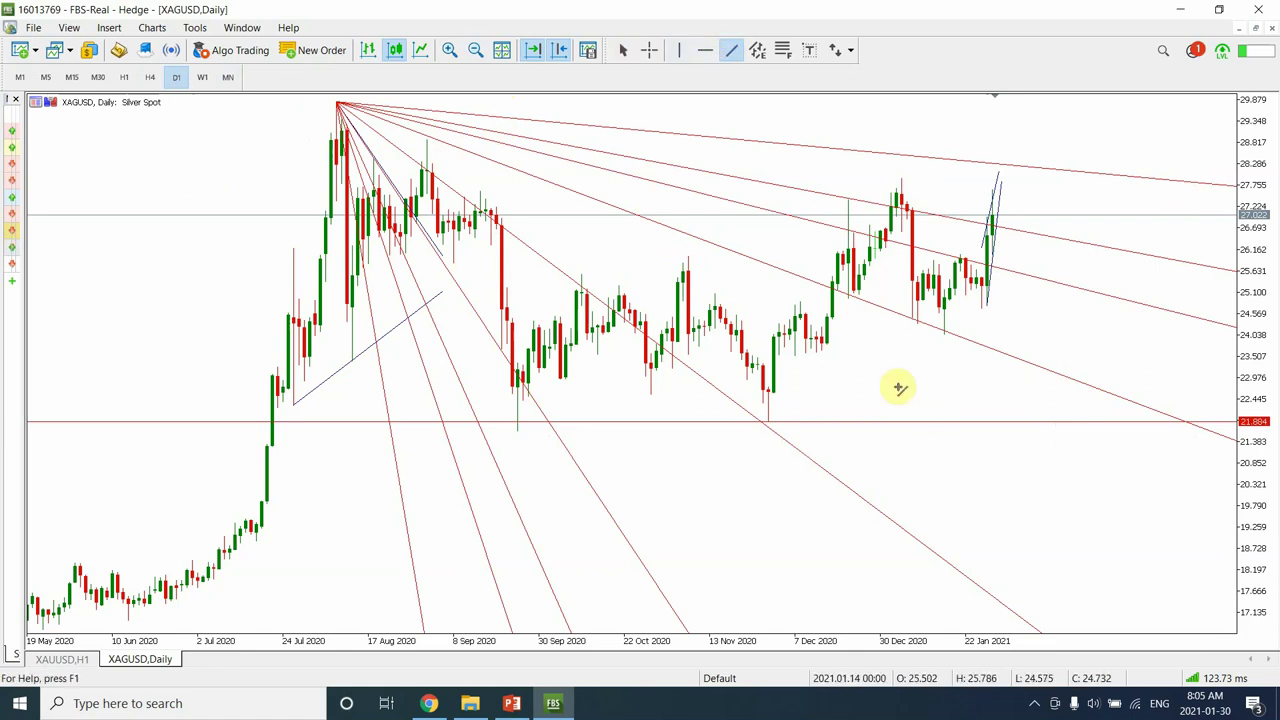
{"action": "mouse_move", "coordinate": [945, 488]}
{"action": "left_mouse_down"}
{"action": "mouse_move", "coordinate": [986, 506]}
{"action": "mouse_move", "coordinate": [992, 557]}
{"action": "left_mouse_up"}
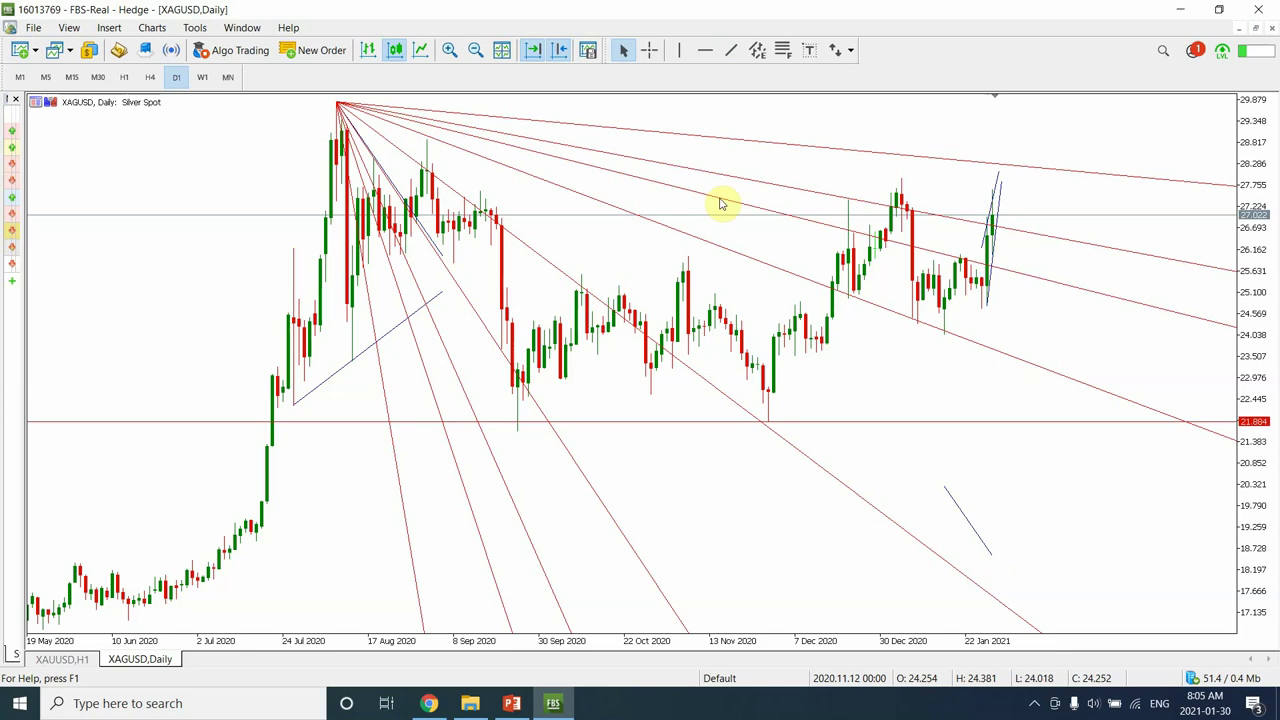
{"action": "left_click", "coordinate": [732, 52]}
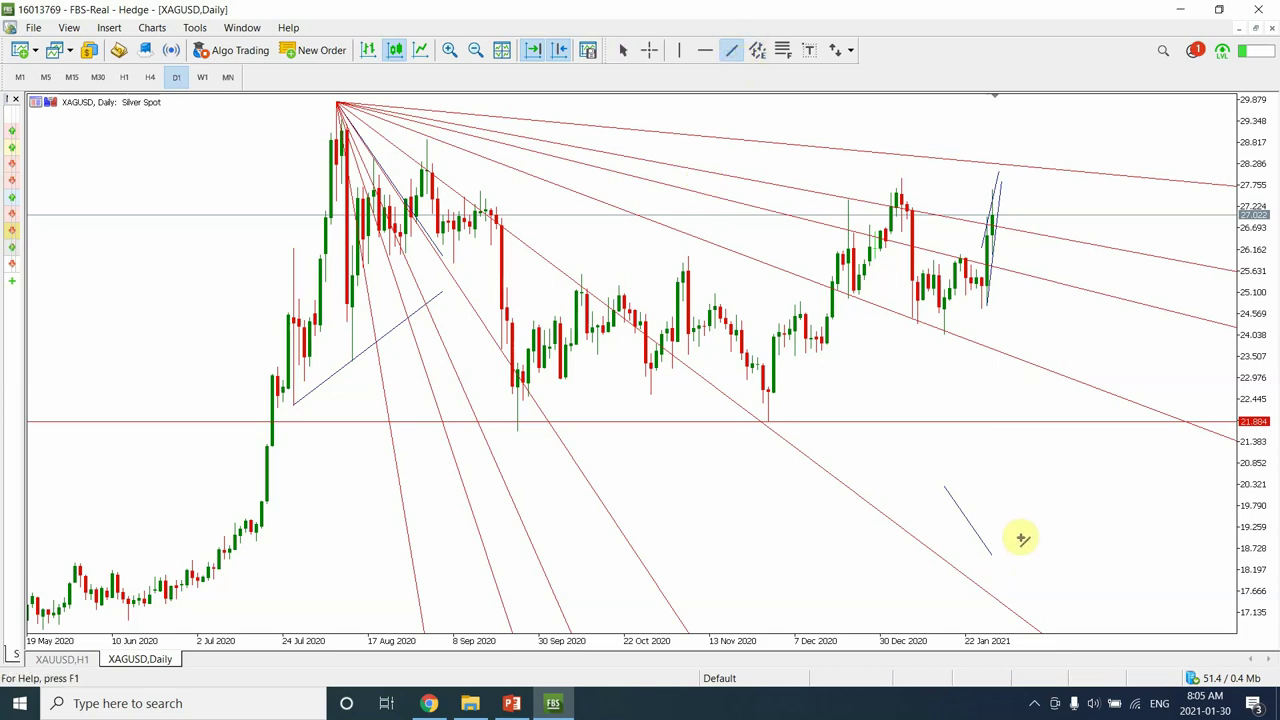
{"action": "left_click_drag", "start_coordinate": [994, 553], "coordinate": [1029, 486]}
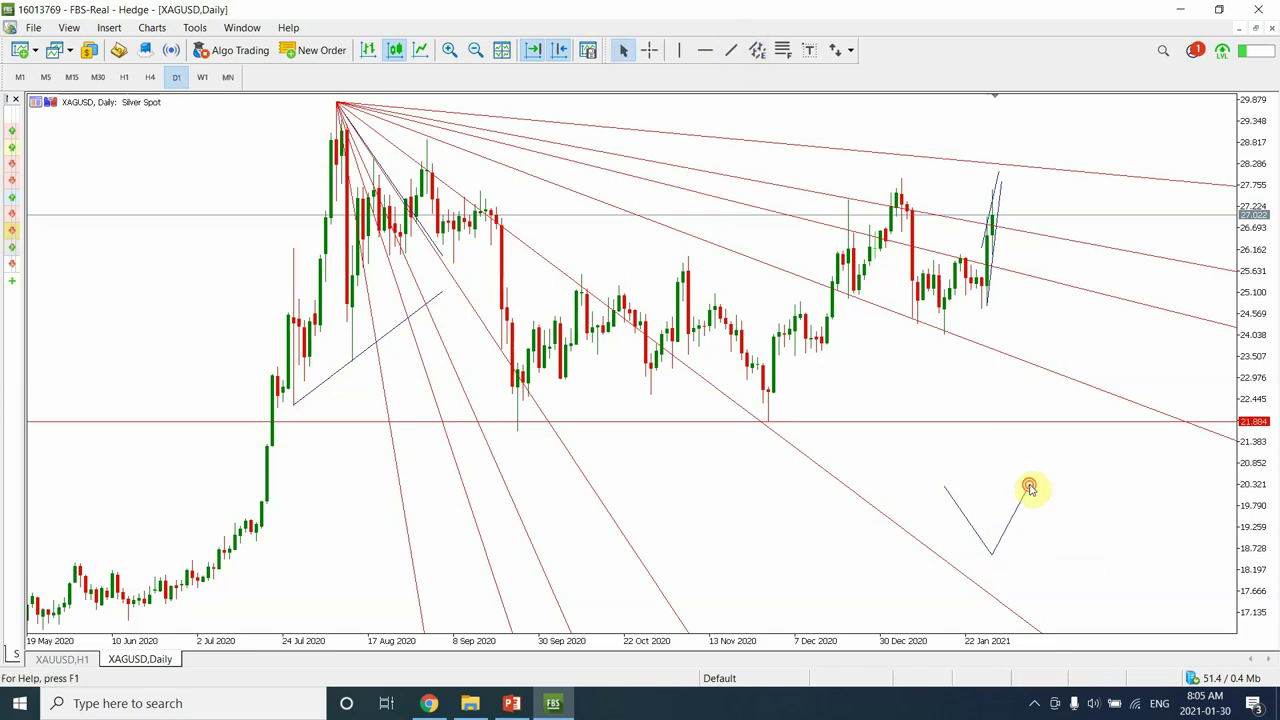
{"action": "left_click", "coordinate": [732, 52]}
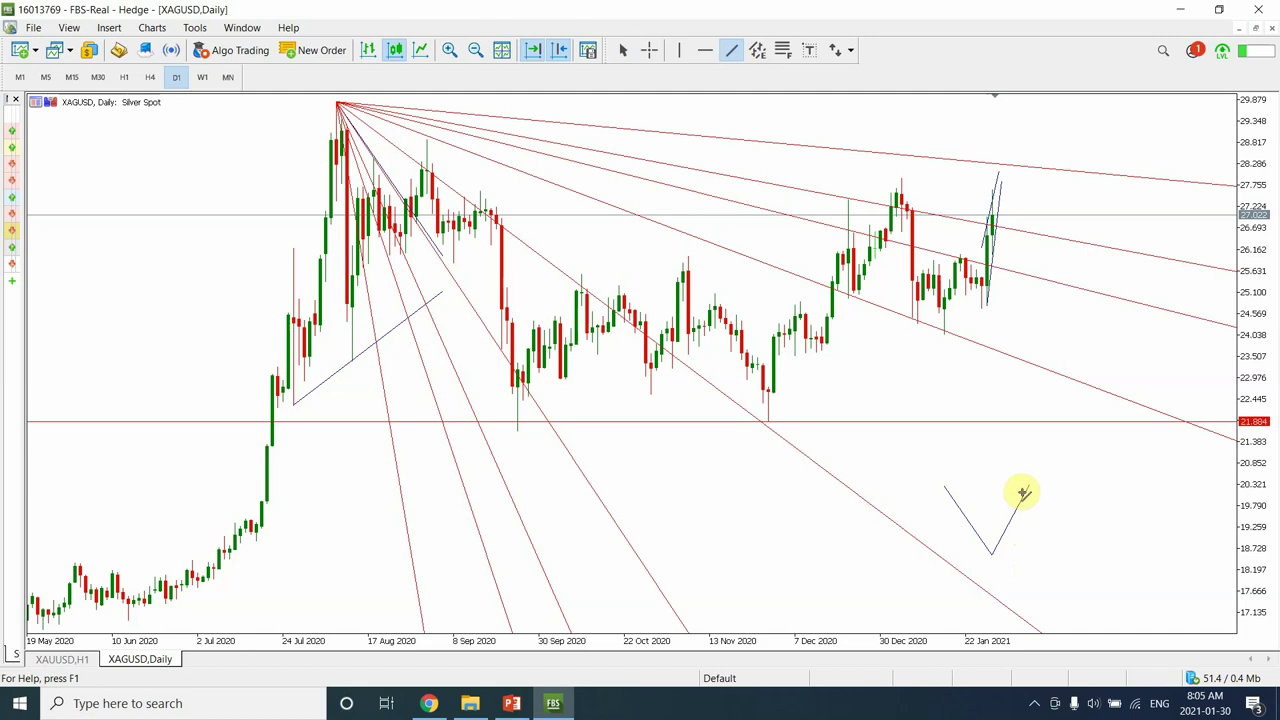
{"action": "left_click_drag", "start_coordinate": [1028, 487], "coordinate": [1061, 622]}
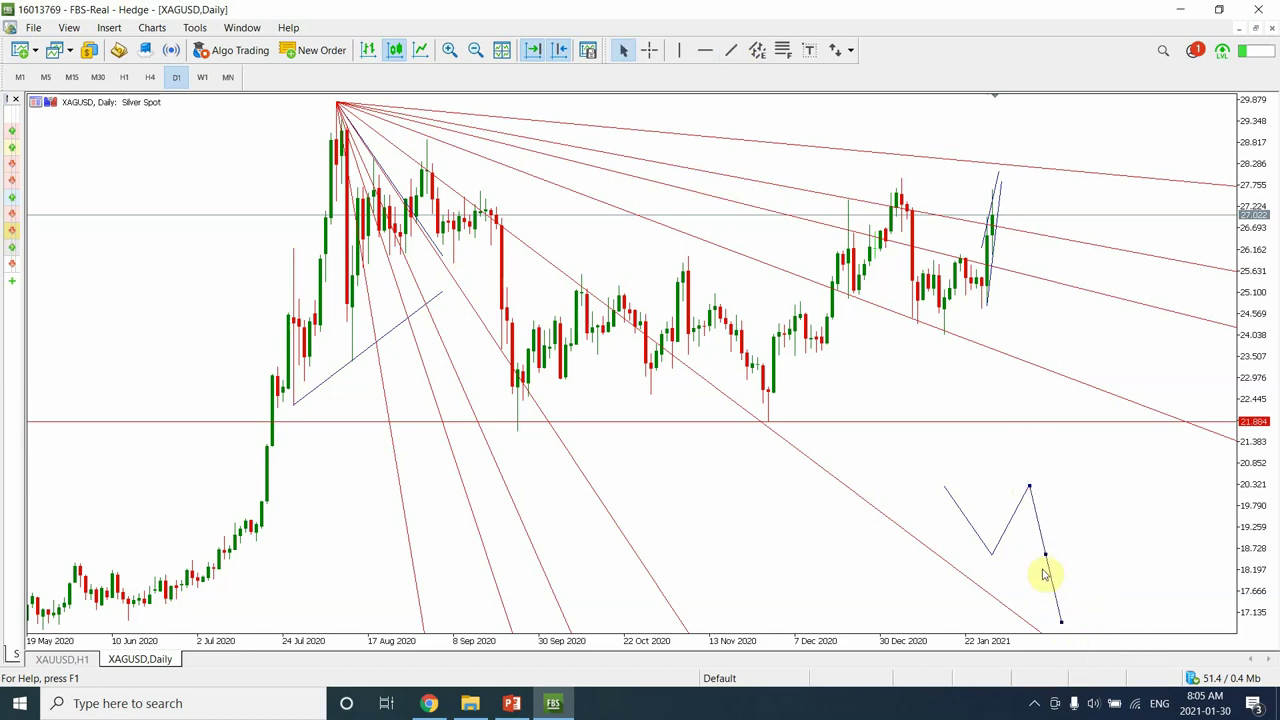
- Switch the silver chart to H4 and zoom out three times to span February 2020 to January 2021
{"action": "left_click", "coordinate": [150, 78]}
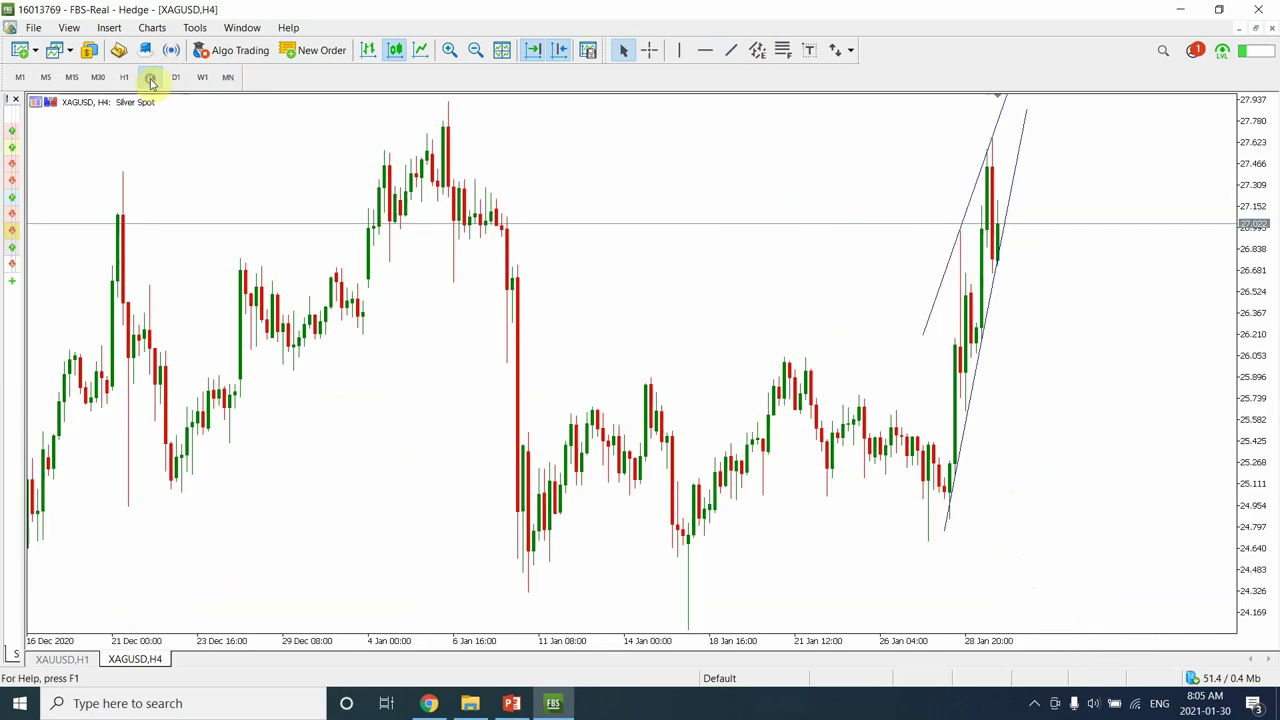
{"action": "left_click", "coordinate": [473, 53]}
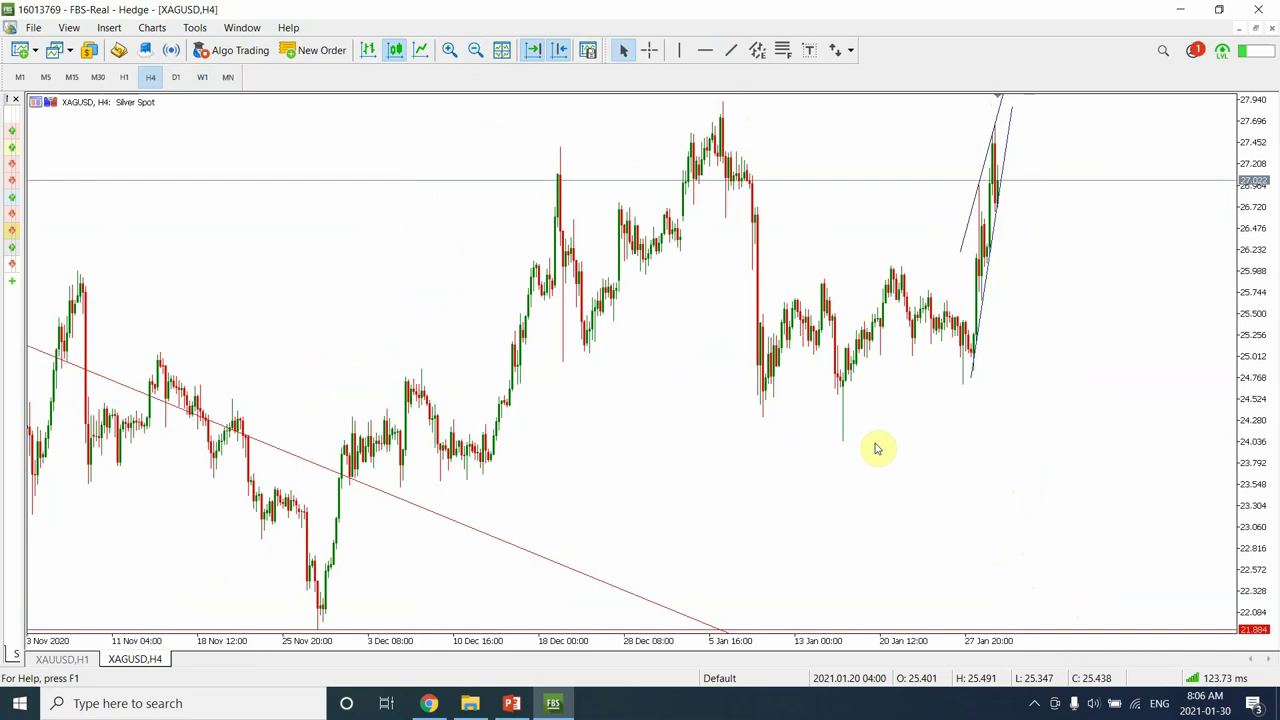
{"action": "left_click", "coordinate": [475, 52]}
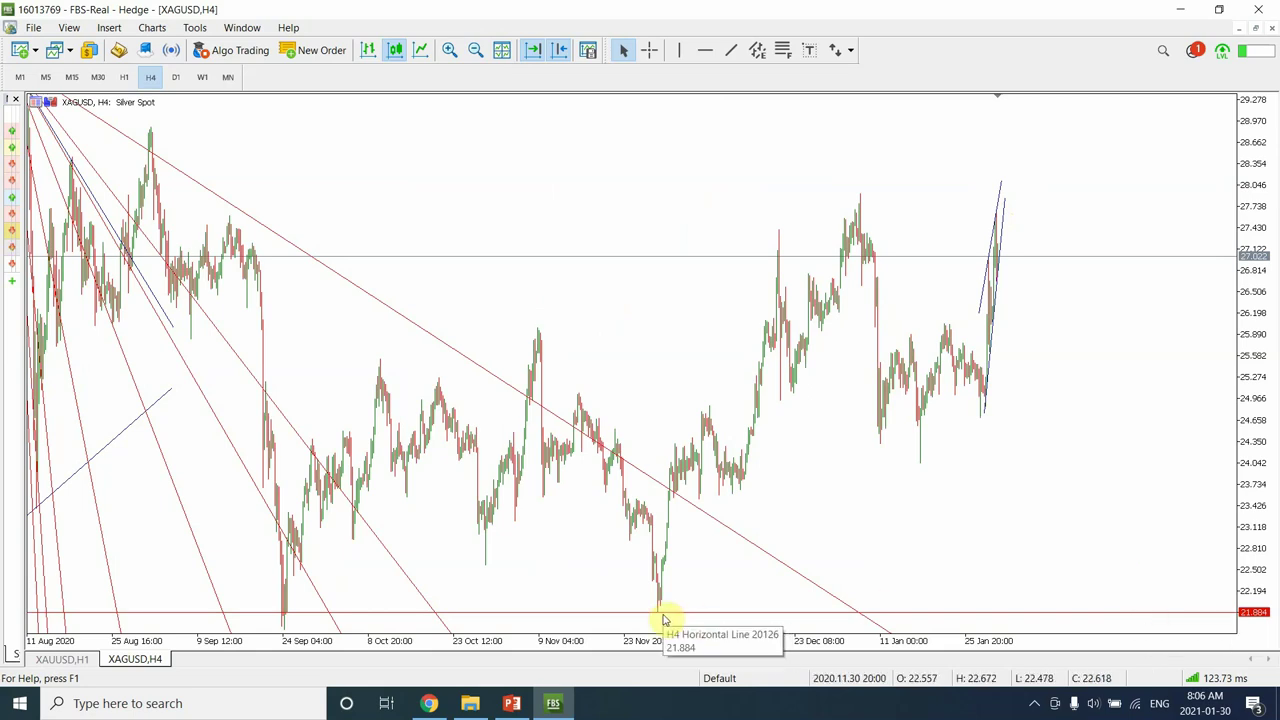
{"action": "left_click", "coordinate": [475, 55]}
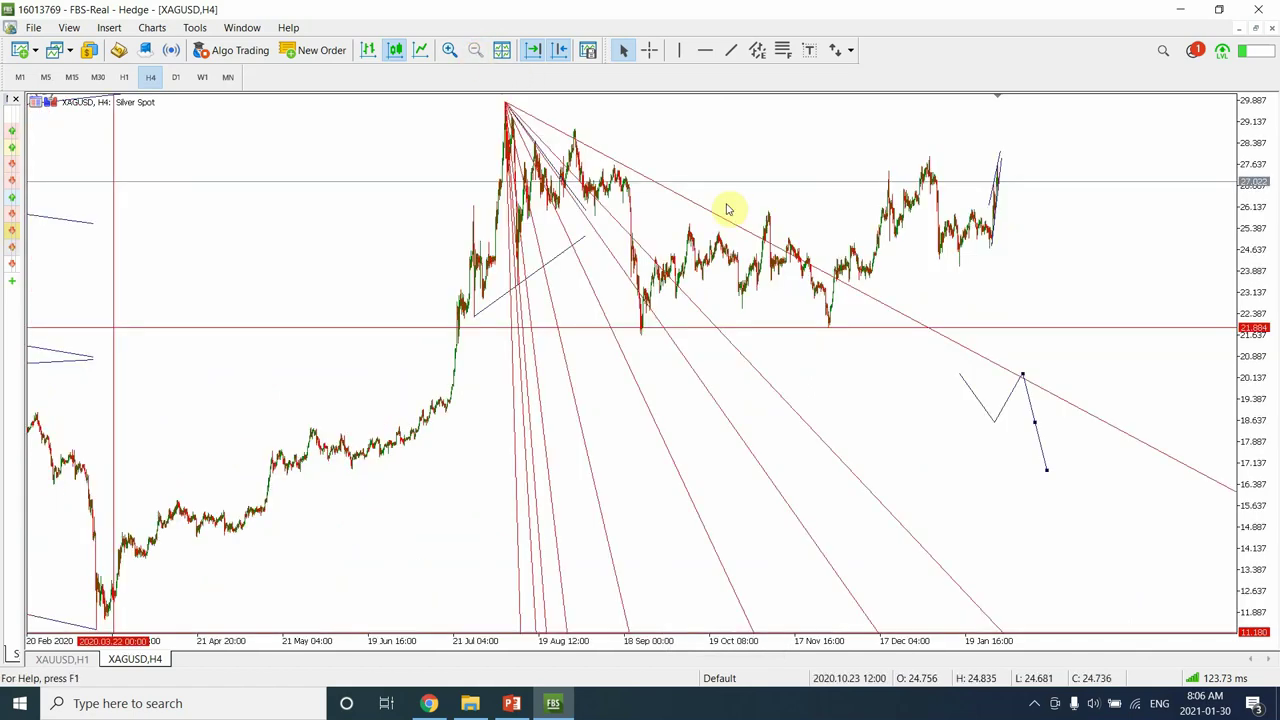
- Place a horizontal line at the 29.812 peak, then switch the chart to H1
{"action": "left_click", "coordinate": [705, 50]}
{"action": "left_click_drag", "start_coordinate": [692, 143], "coordinate": [715, 104]}
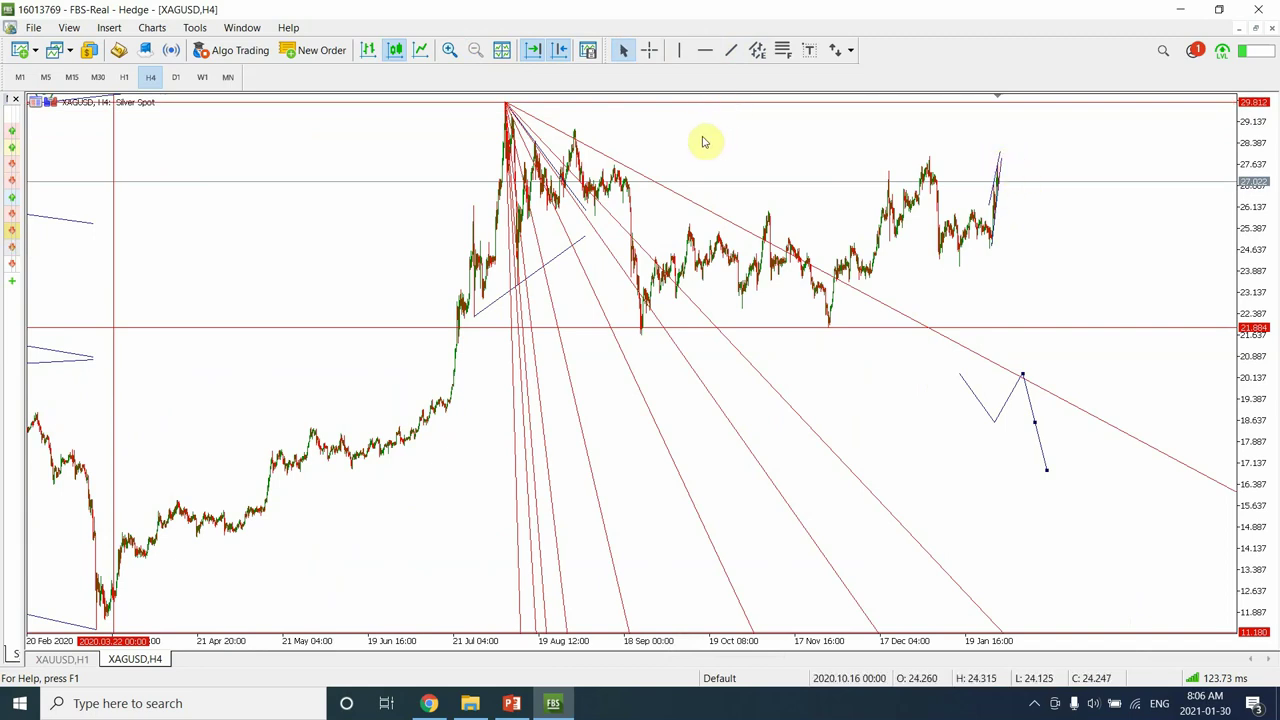
{"action": "left_click", "coordinate": [124, 77]}
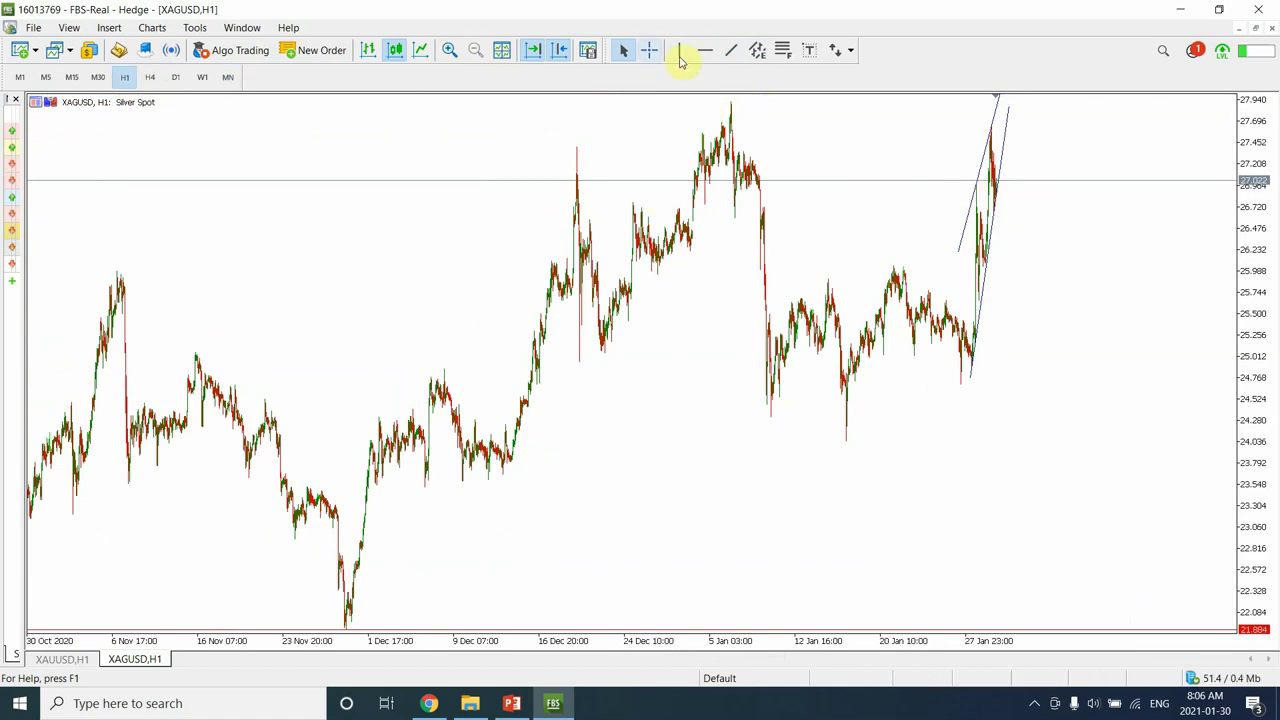
- Zoom in twice, switch to M30, and zoom out once to frame the late-January 2021 rally channel
{"action": "left_click", "coordinate": [450, 50]}
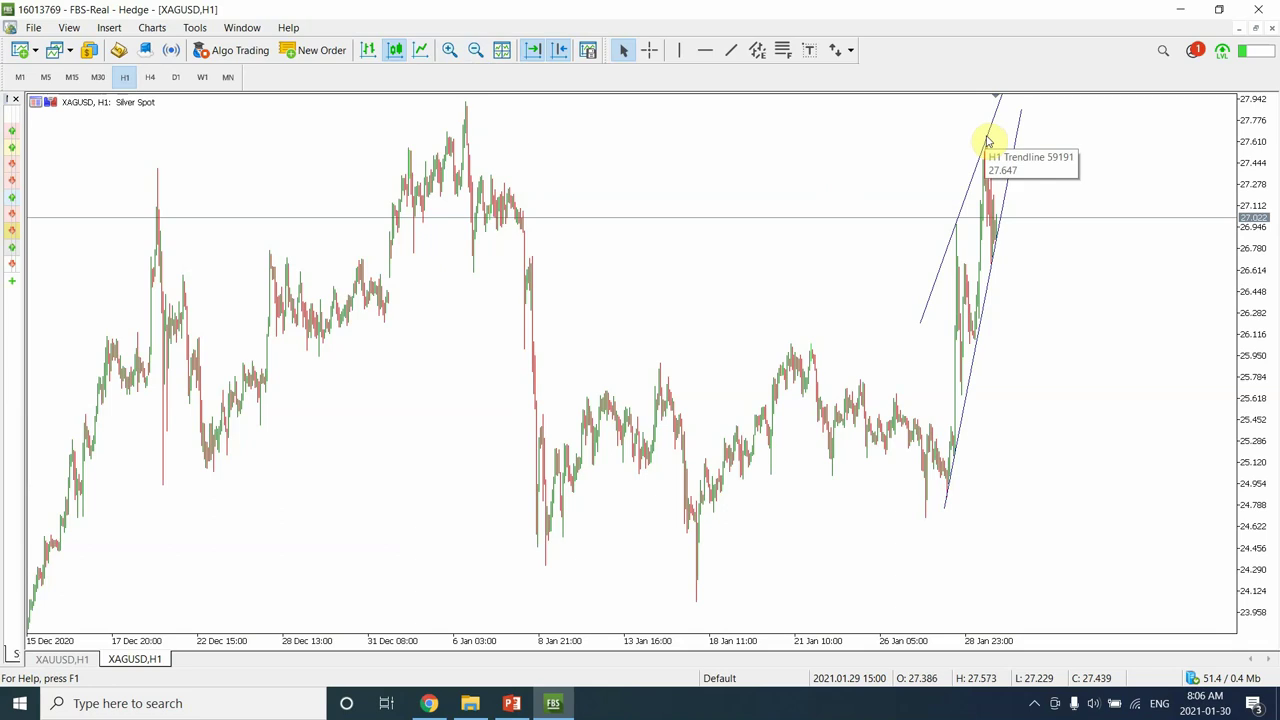
{"action": "left_click", "coordinate": [449, 51]}
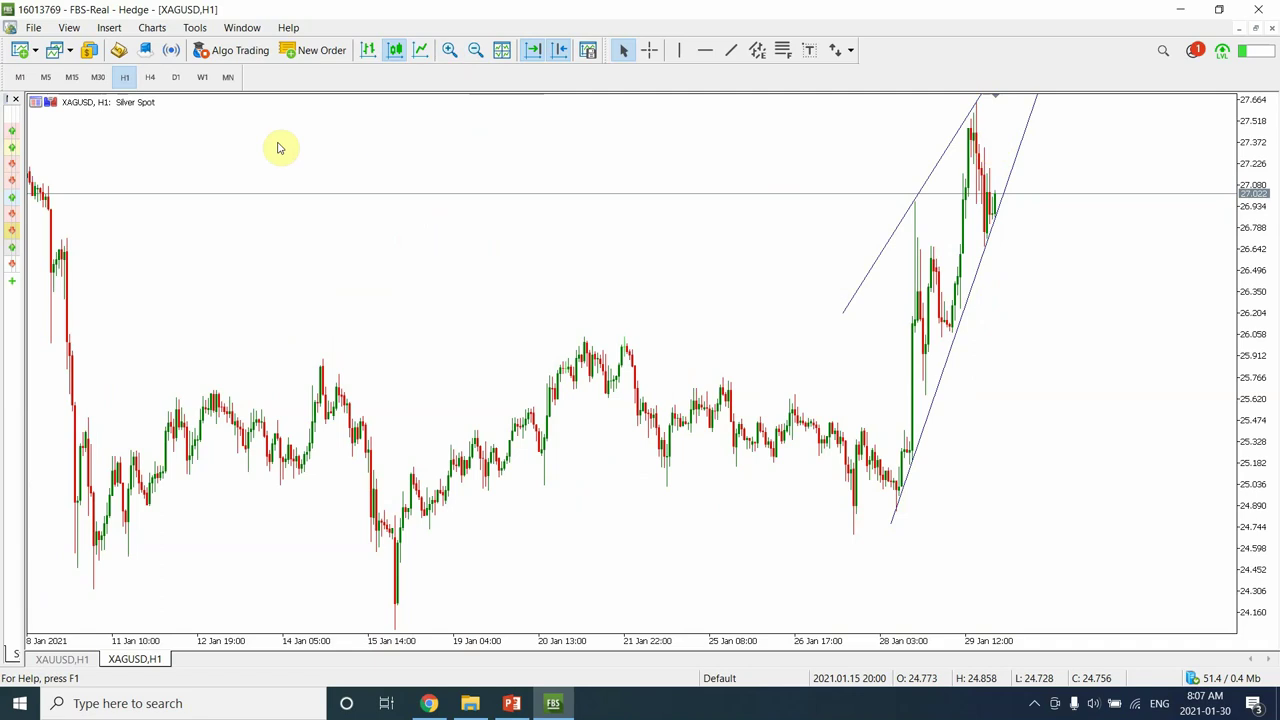
{"action": "left_click", "coordinate": [99, 78]}
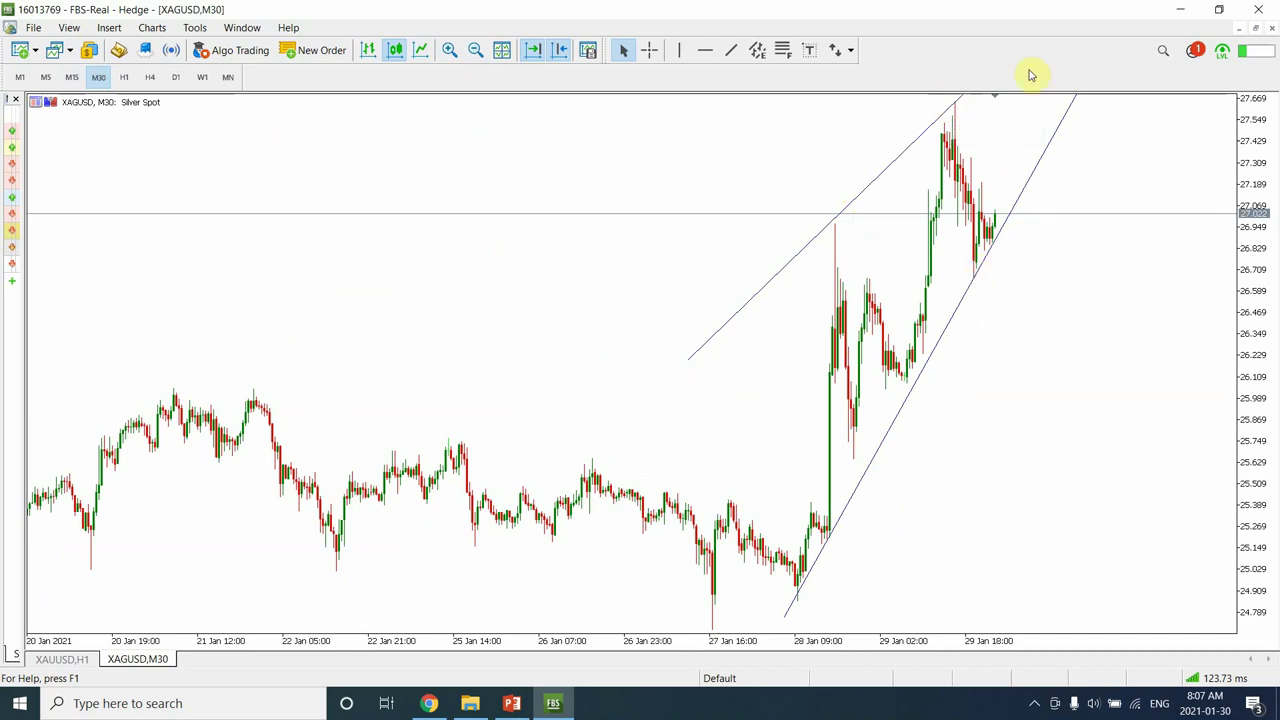
{"action": "left_click", "coordinate": [475, 50]}
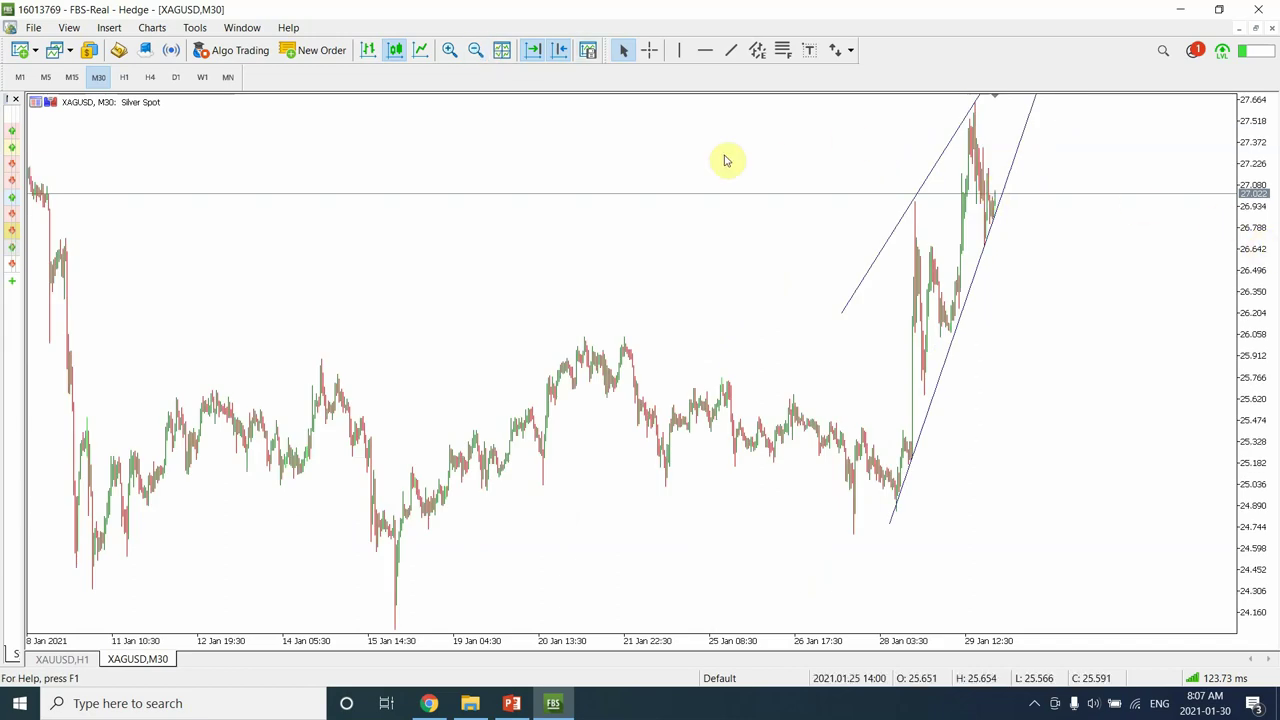
- Back on H4, add a resistance line at 27.920 across the December and late-January highs
{"action": "left_click", "coordinate": [150, 77]}
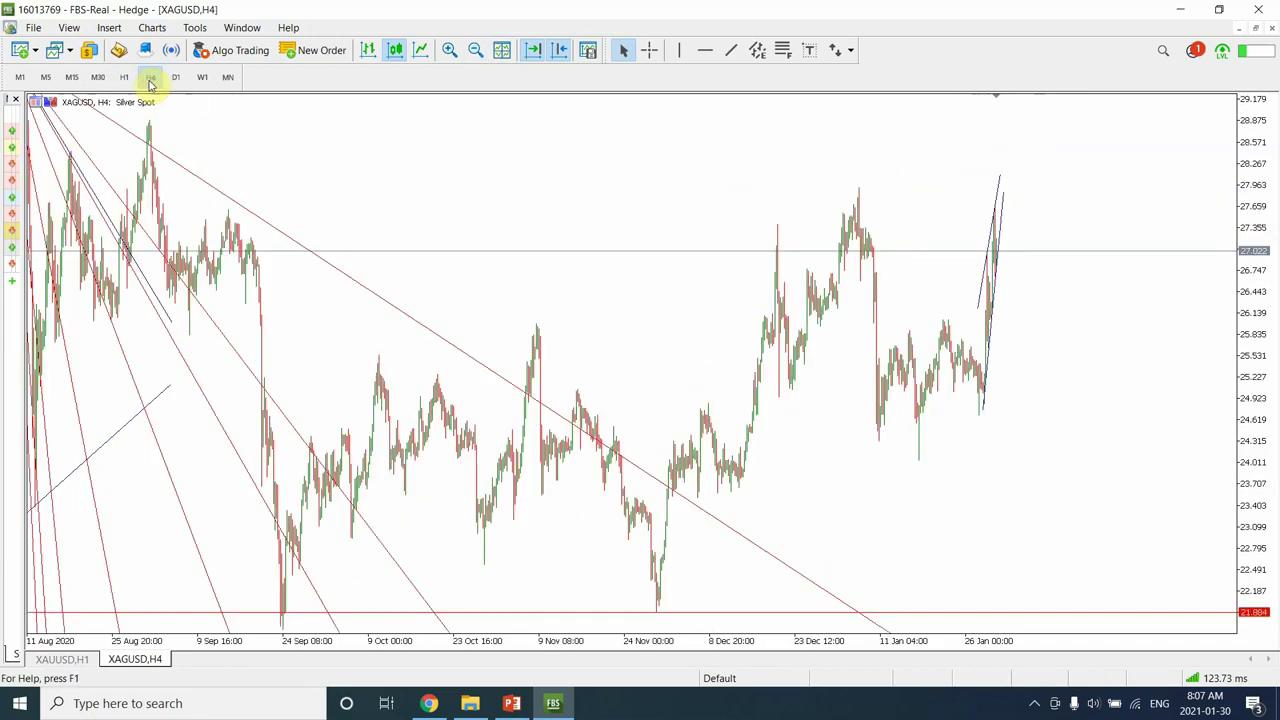
{"action": "left_click", "coordinate": [703, 51]}
{"action": "left_click_drag", "start_coordinate": [875, 187], "coordinate": [884, 191]}
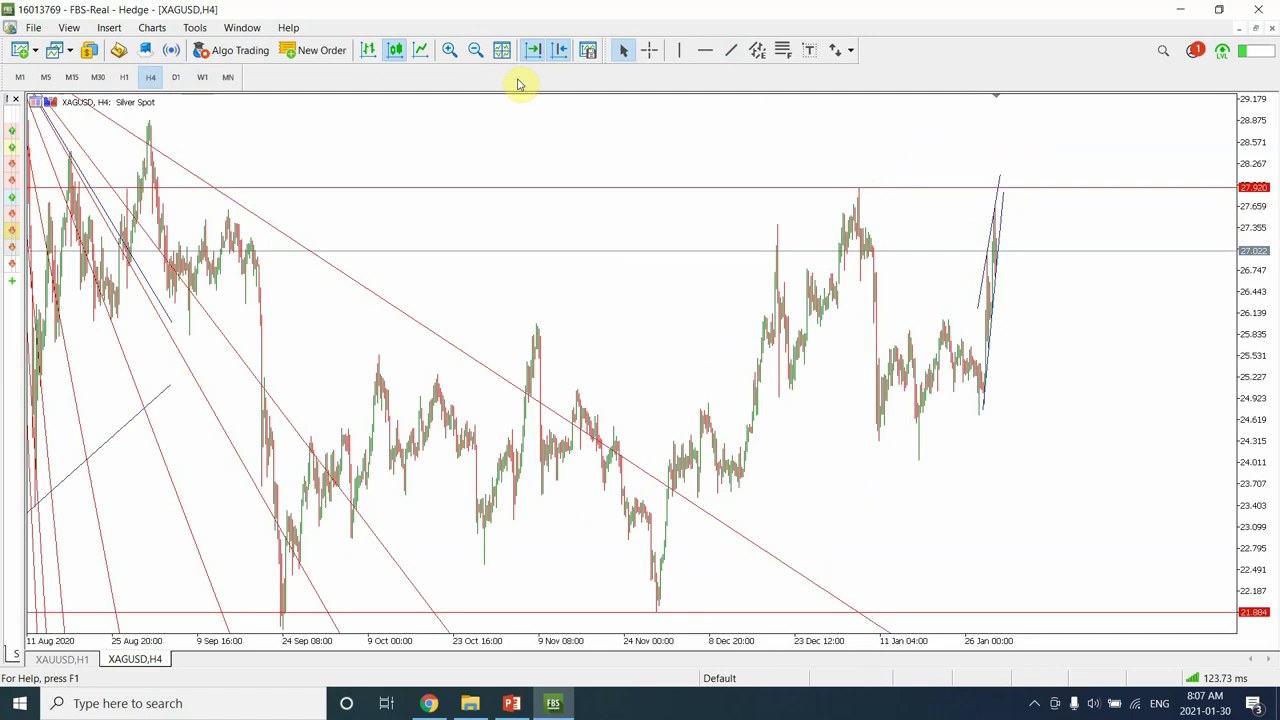
{"action": "left_click", "coordinate": [475, 50]}
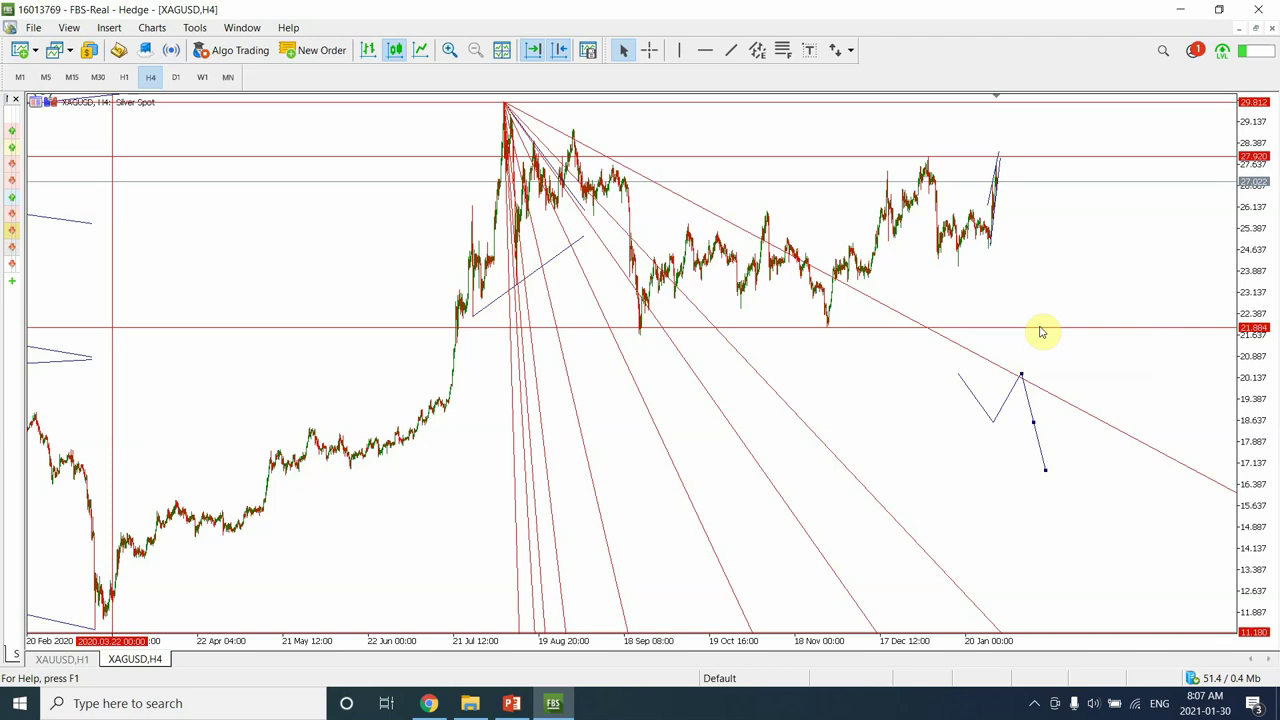
{"action": "left_click", "coordinate": [449, 52]}
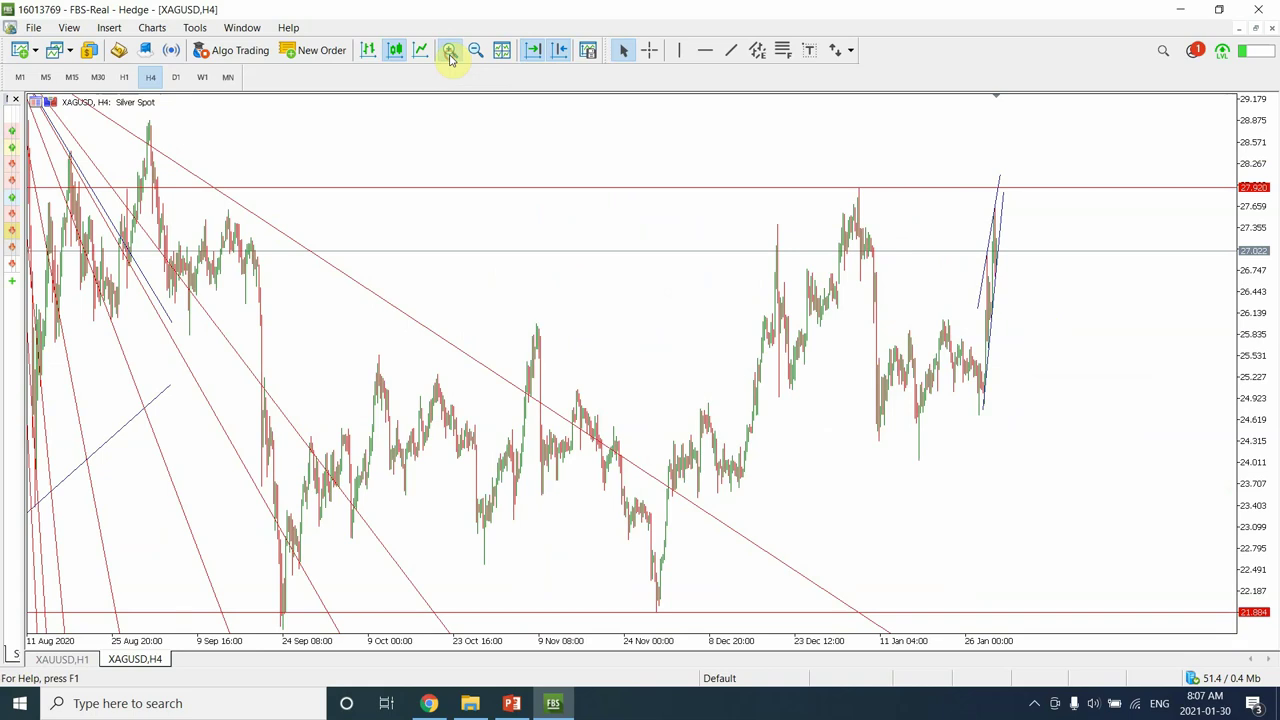
{"action": "left_click", "coordinate": [449, 52]}
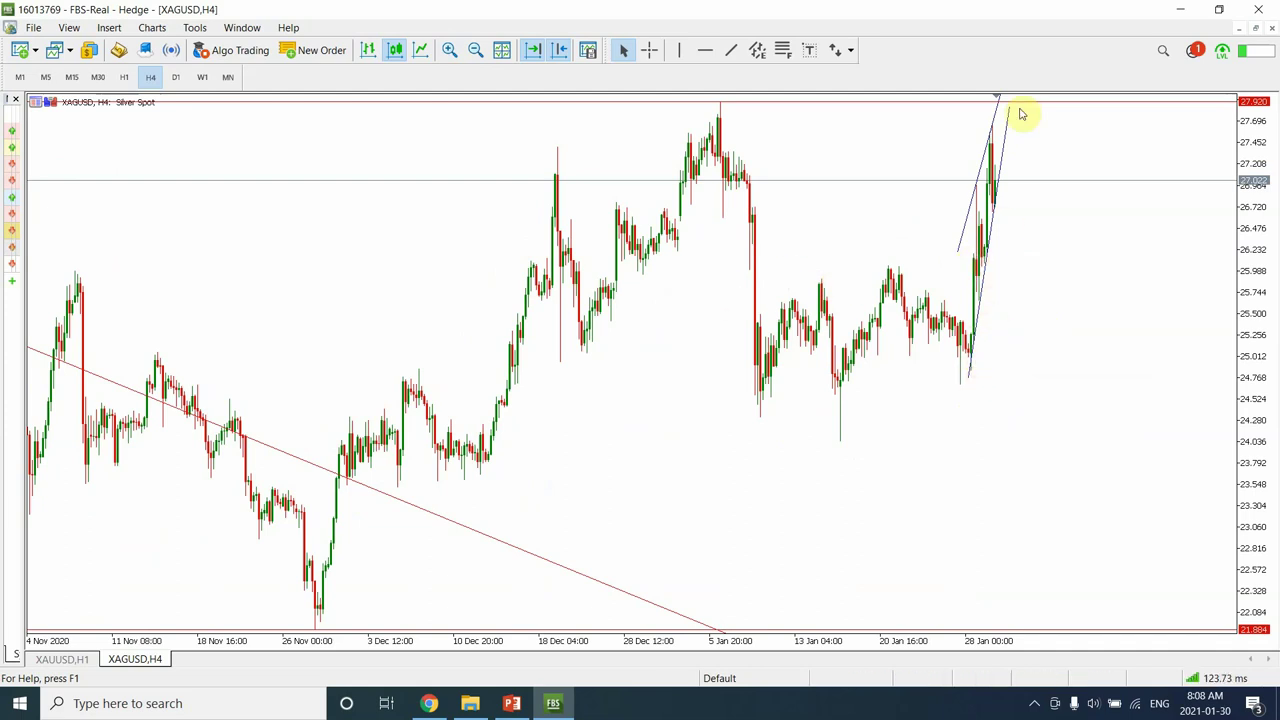
- Add a 24.041 support line and a Fibonacci expansion (0.0 to 200) from the top line down to it
{"action": "left_click", "coordinate": [706, 50]}
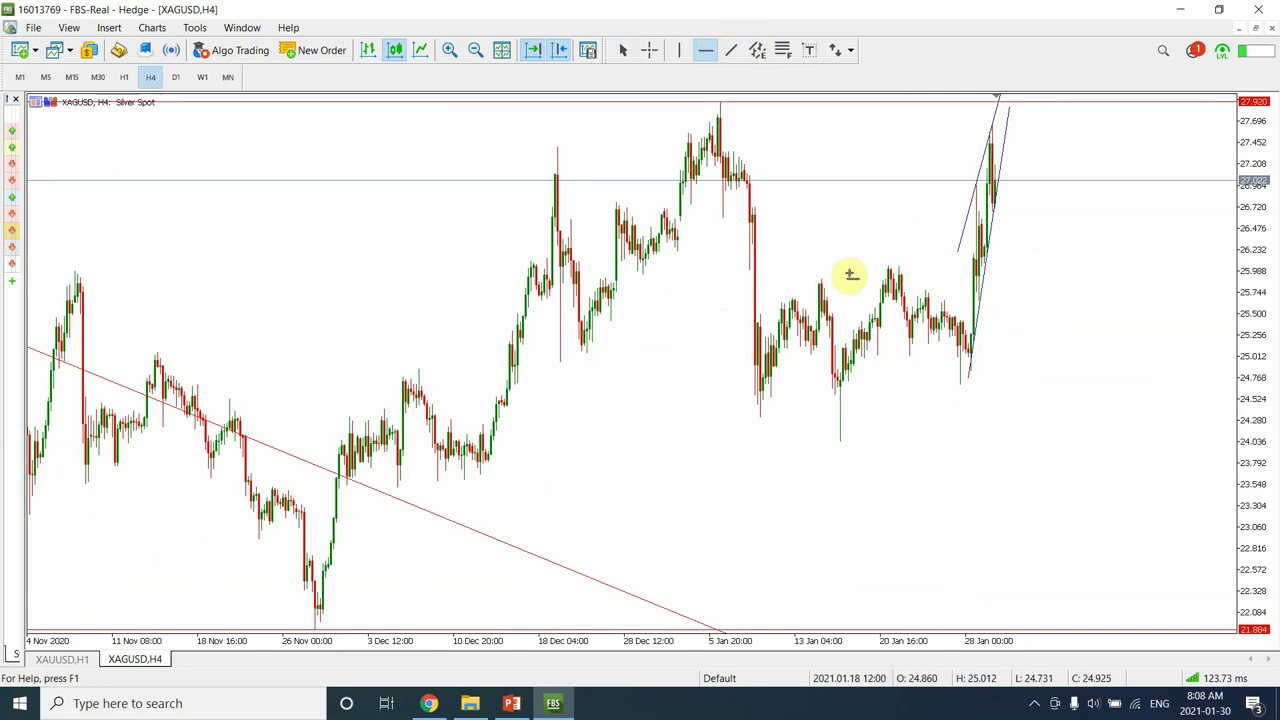
{"action": "left_click_drag", "start_coordinate": [849, 342], "coordinate": [858, 443]}
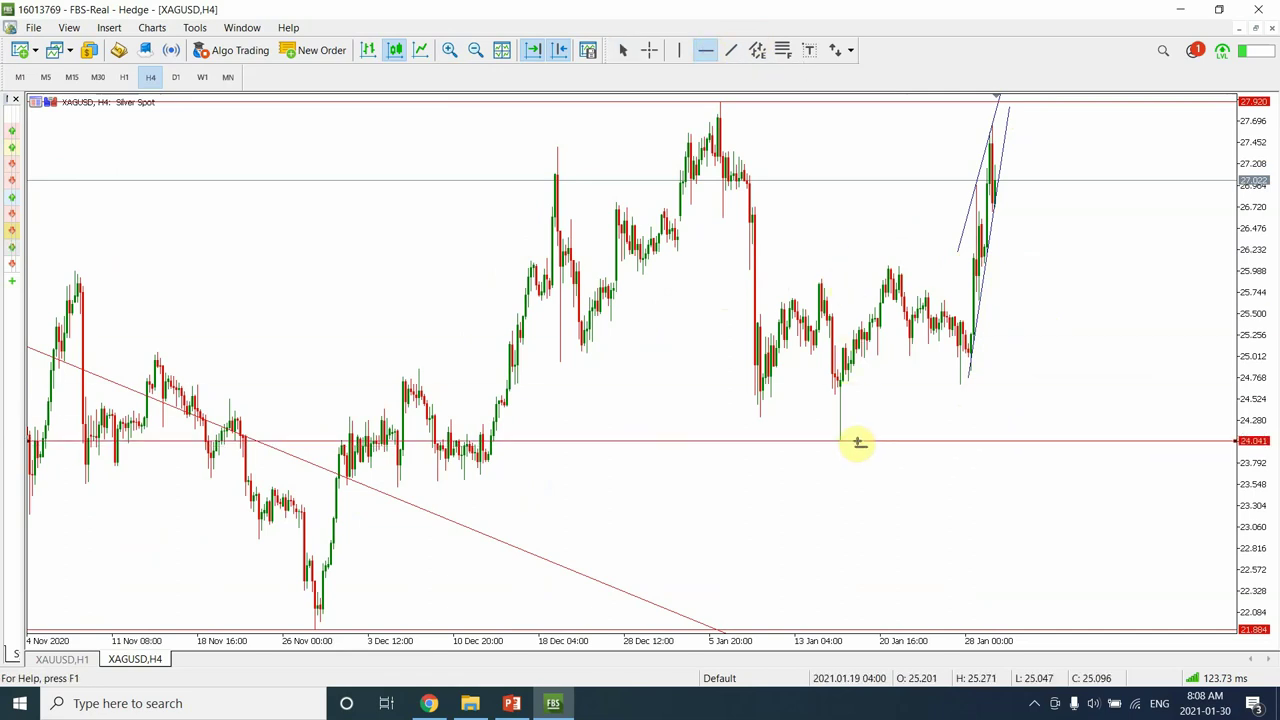
{"action": "left_click", "coordinate": [795, 52]}
{"action": "left_click_drag", "start_coordinate": [824, 100], "coordinate": [1097, 438]}
{"action": "left_click_drag", "start_coordinate": [961, 268], "coordinate": [1100, 611]}
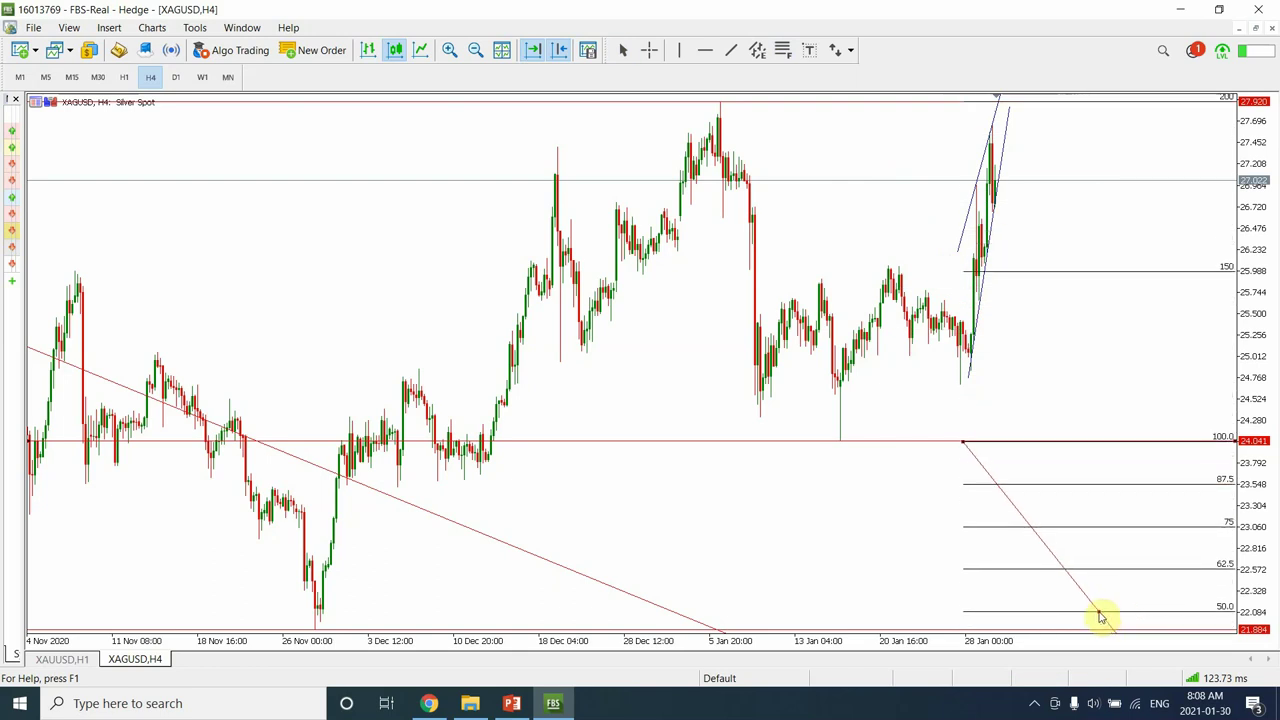
{"action": "left_click", "coordinate": [475, 49]}
{"action": "left_click", "coordinate": [475, 49]}
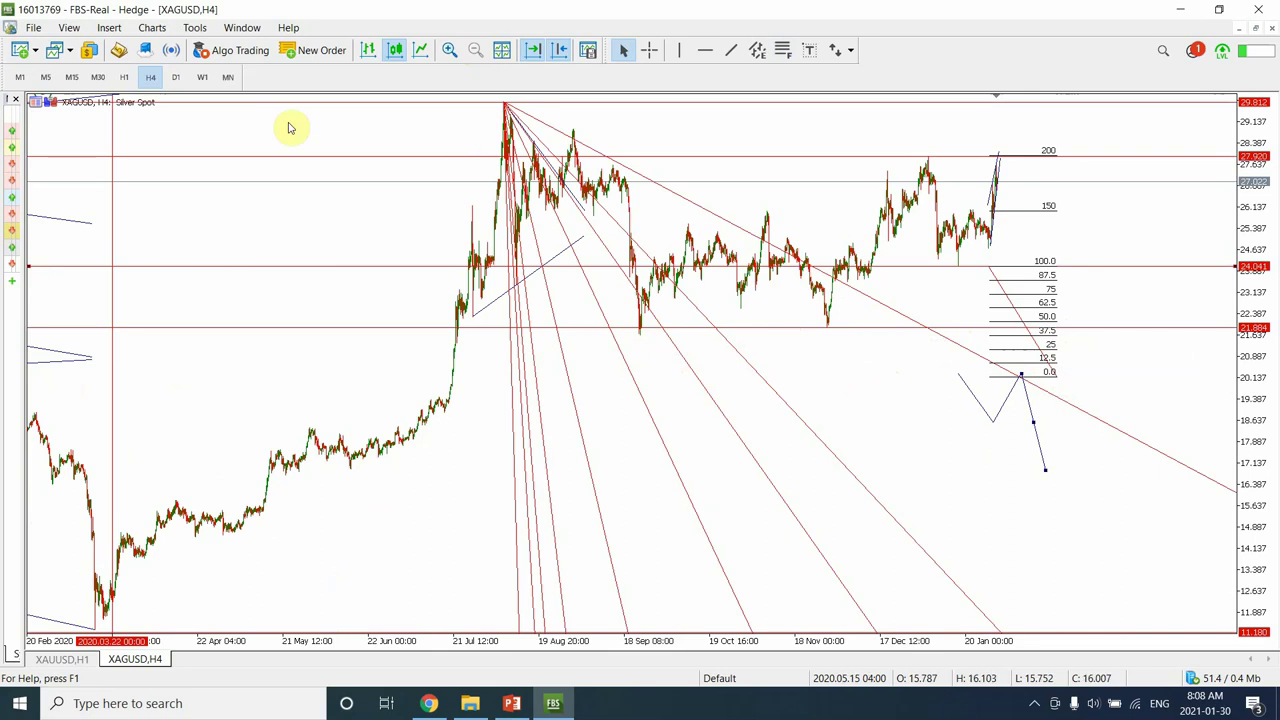
- Switch to D1 and zoom in once to show the fan, zigzag, levels and Fibonacci together
{"action": "left_click", "coordinate": [176, 78]}
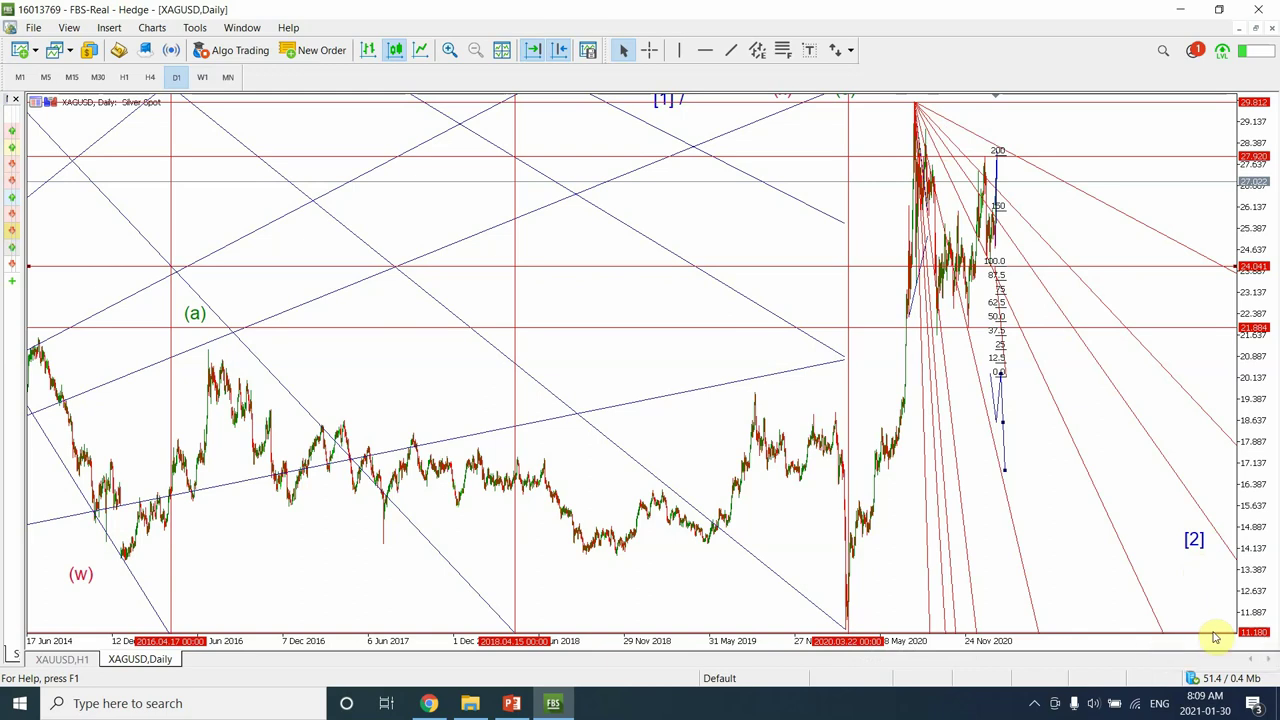
{"action": "left_click", "coordinate": [449, 50]}
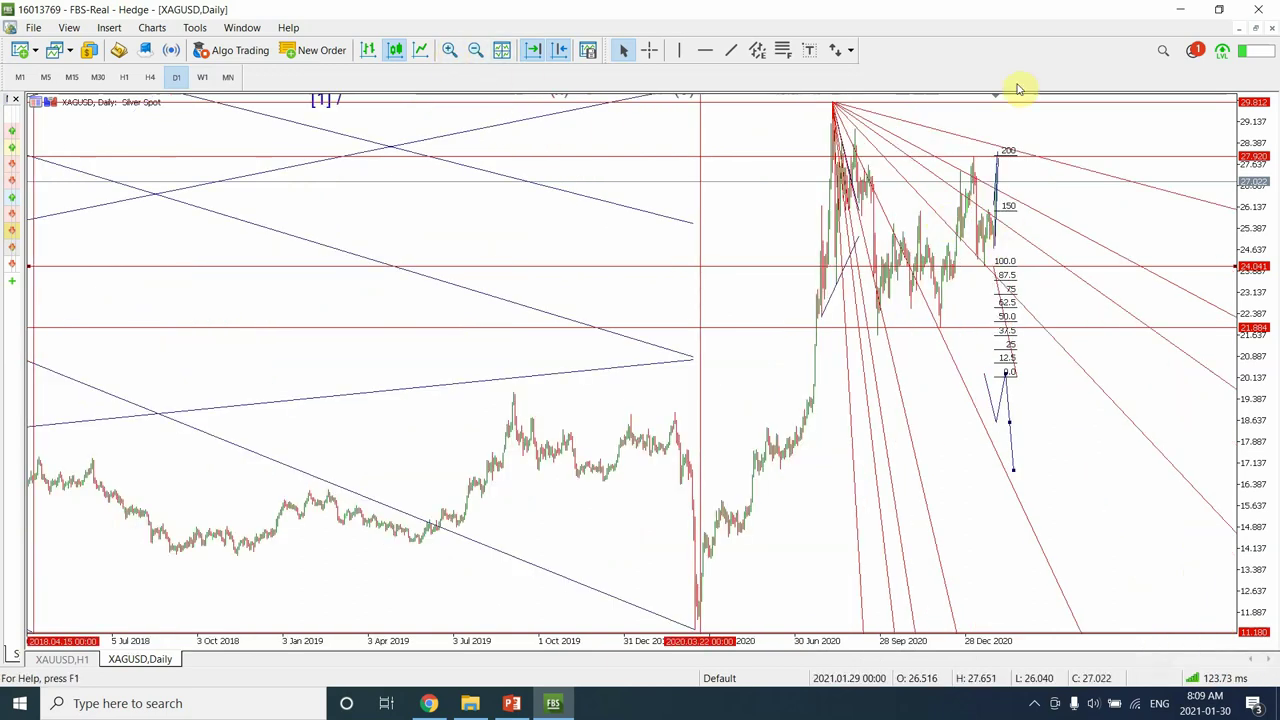